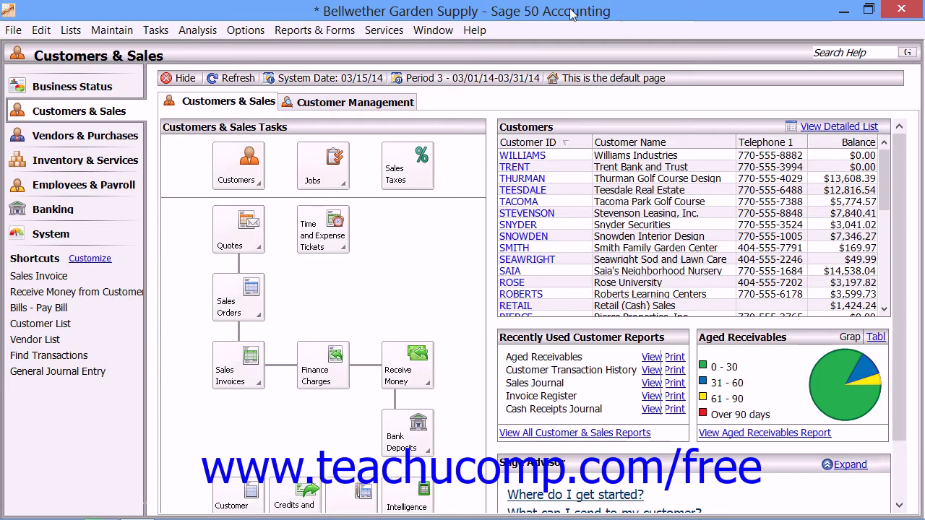
# Open the Maintain Inventory Items window and go to the description field of the blank record
pyautogui.click(112, 31)
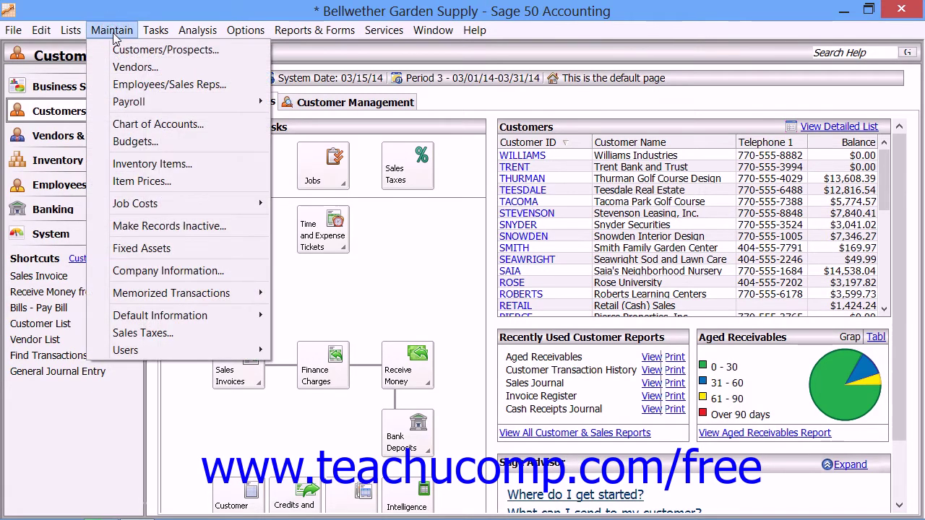
pyautogui.click(146, 164)
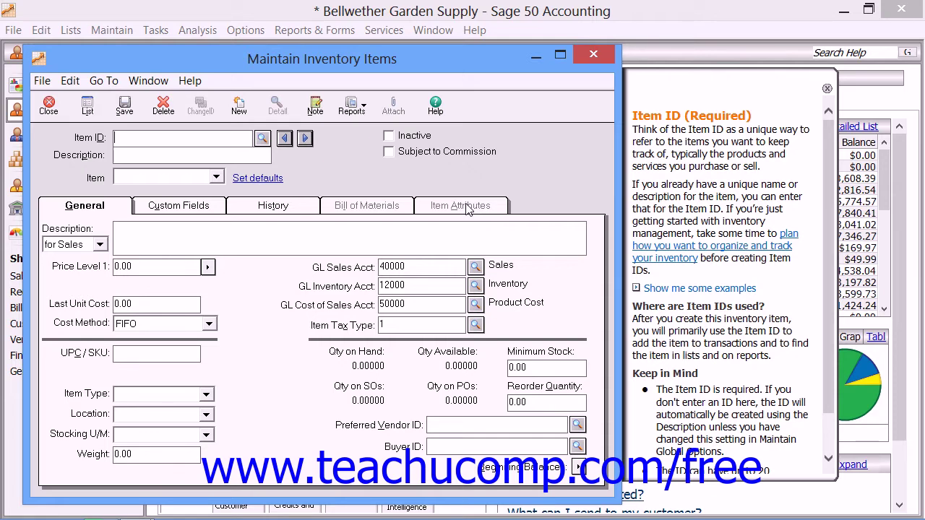
pyautogui.click(134, 152)
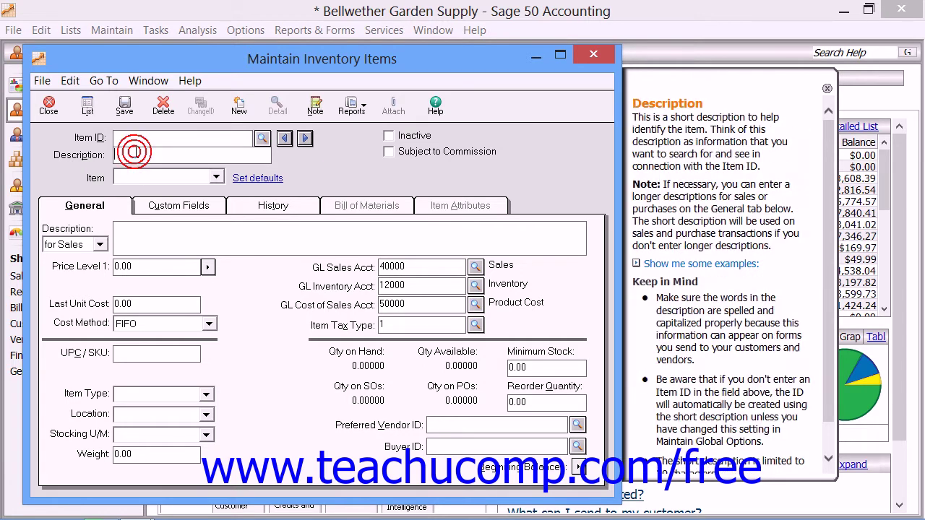
# Review all the item classes available for a new inventory item, from Stock item to Charge item
pyautogui.click(216, 178)
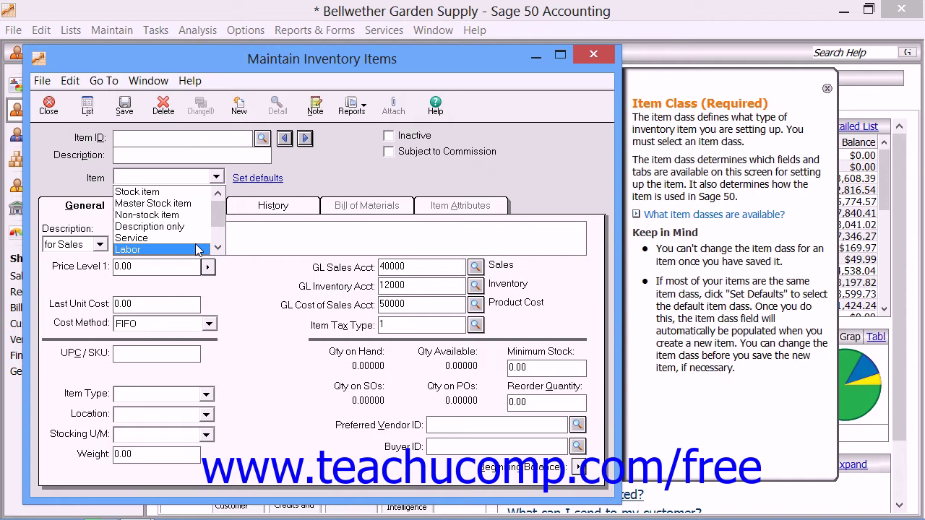
pyautogui.click(217, 248)
pyautogui.click(217, 248)
pyautogui.click(217, 248)
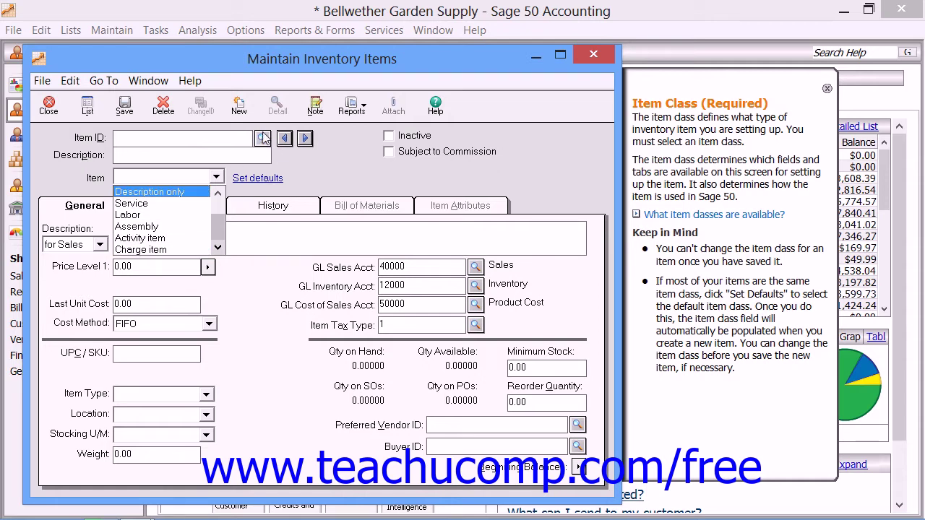
pyautogui.click(246, 61)
# Load the inventory item AVRY-10140, Thistle Bird Seed Mix-6 lb., from the item lookup
pyautogui.click(263, 138)
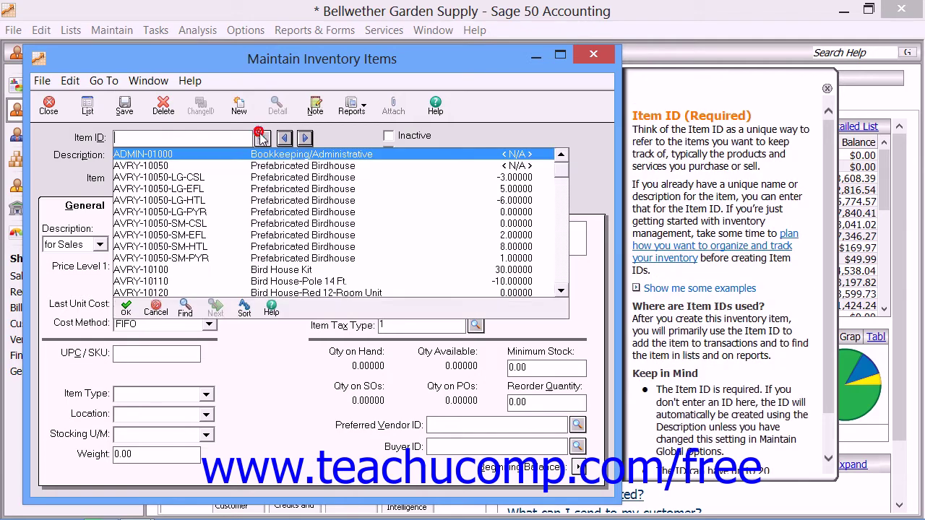
pyautogui.scroll(-3, 329, 217)
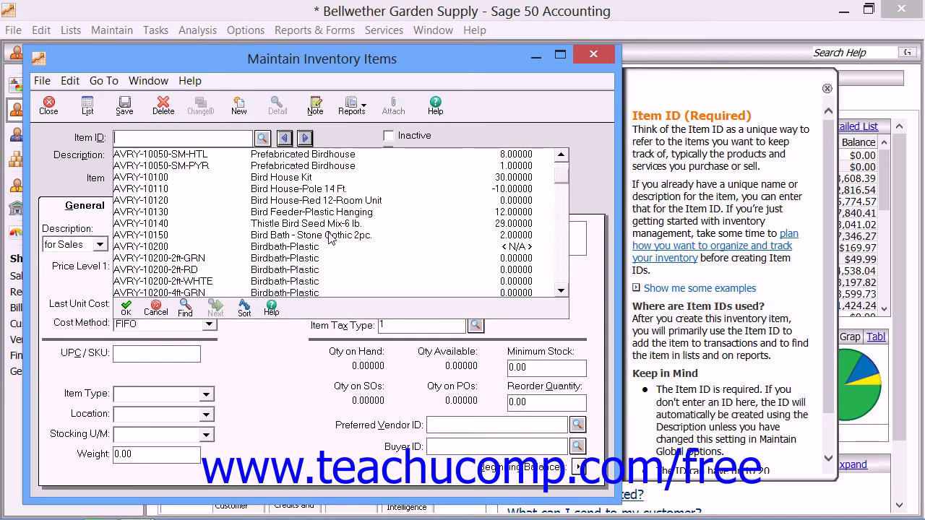
pyautogui.scroll(-1, 329, 238)
pyautogui.doubleClick(313, 201)
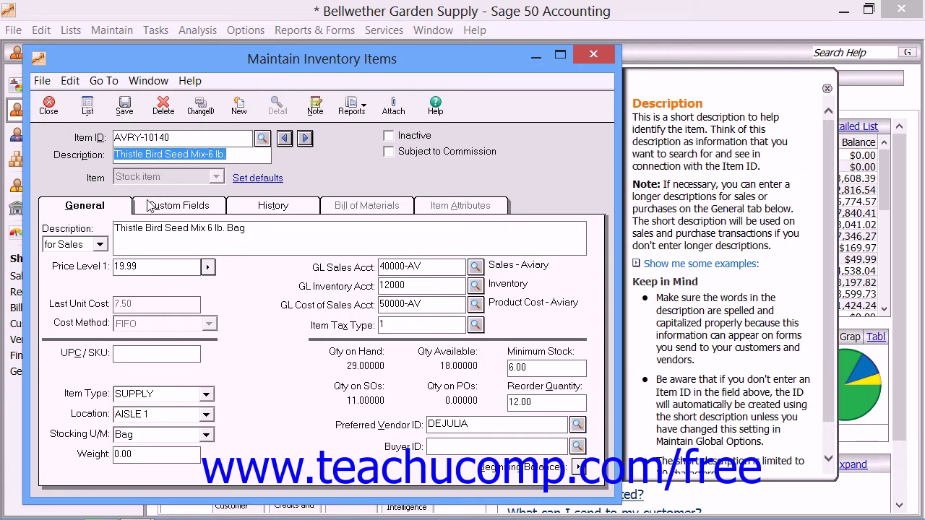
# View the bird seed item's general purchase description and return to its description for sales
pyautogui.click(112, 207)
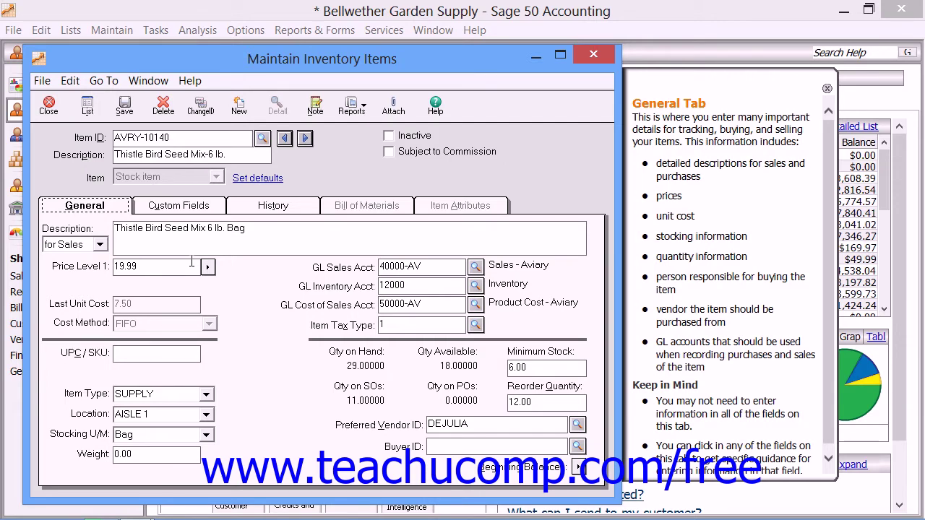
pyautogui.click(101, 245)
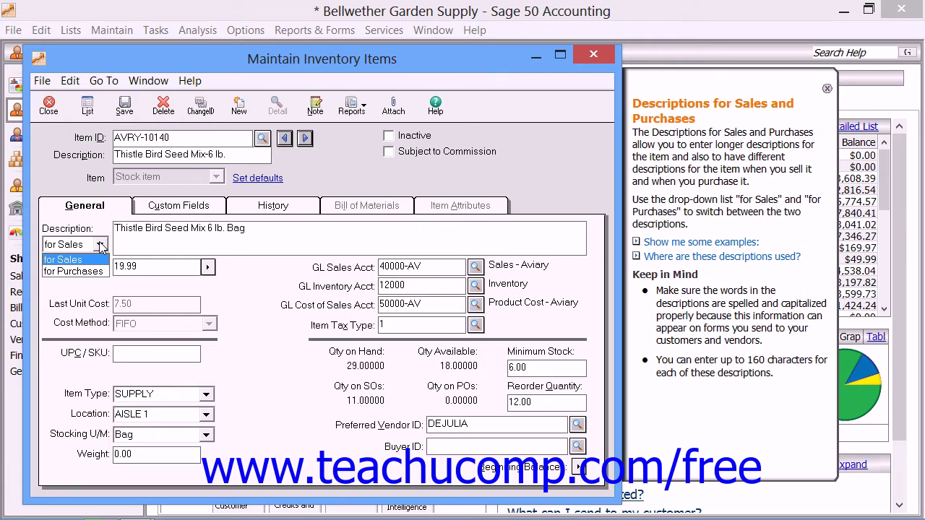
pyautogui.click(94, 271)
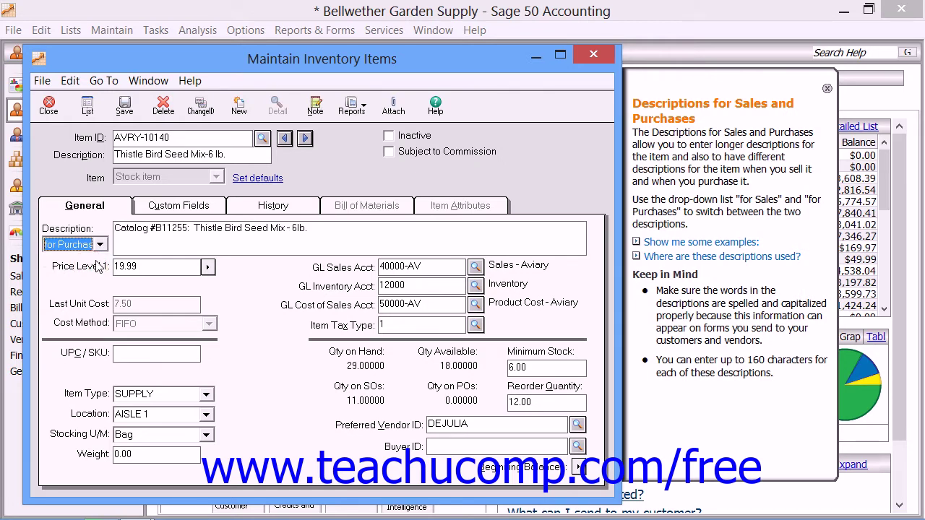
pyautogui.click(100, 244)
pyautogui.click(101, 260)
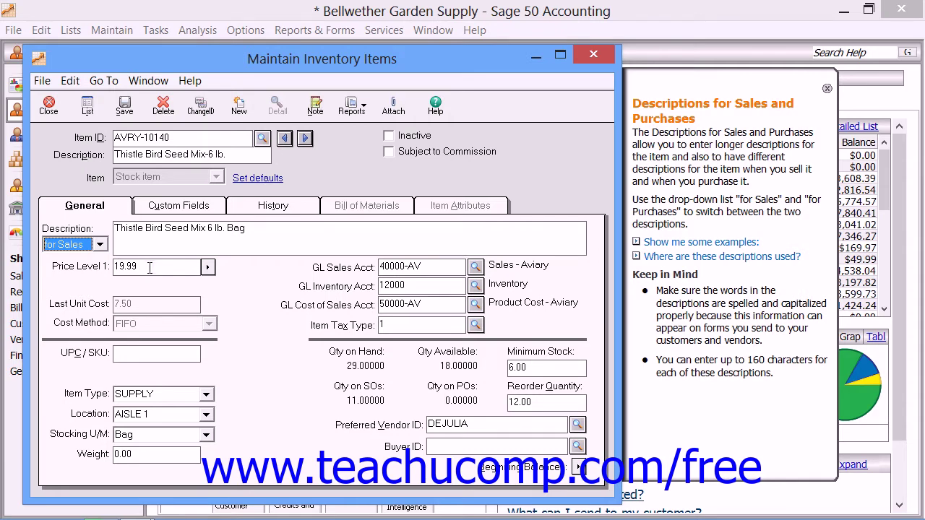
# Examine the item's Price Level 1, UPC/SKU, item type, location, stocking unit of measure and weight fields
pyautogui.click(156, 267)
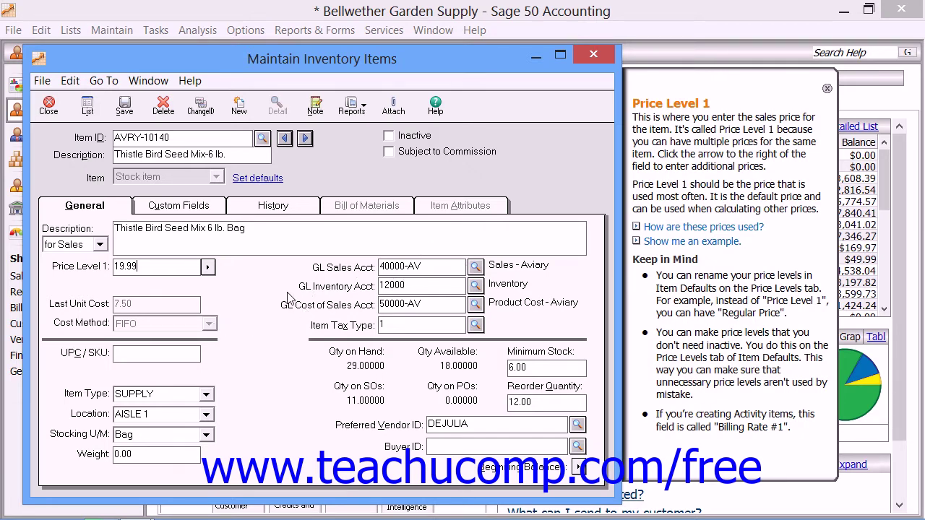
pyautogui.click(176, 354)
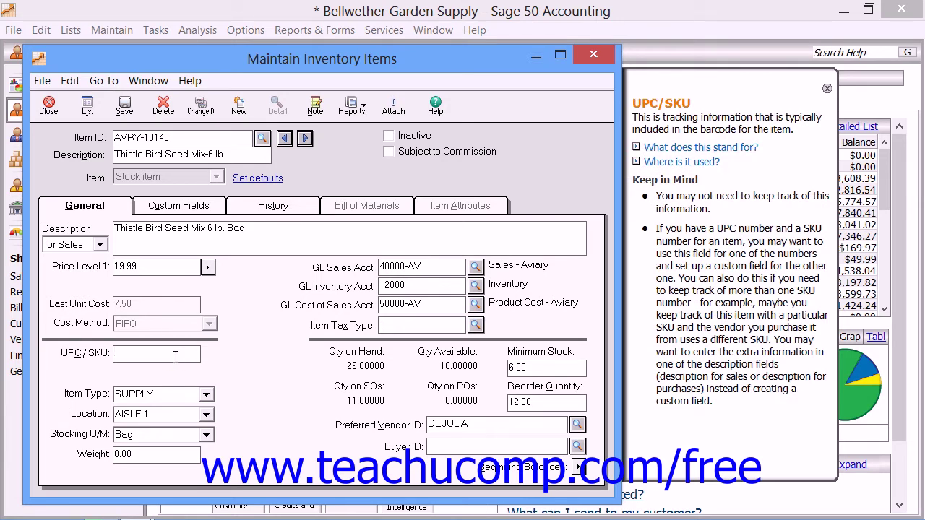
pyautogui.click(172, 392)
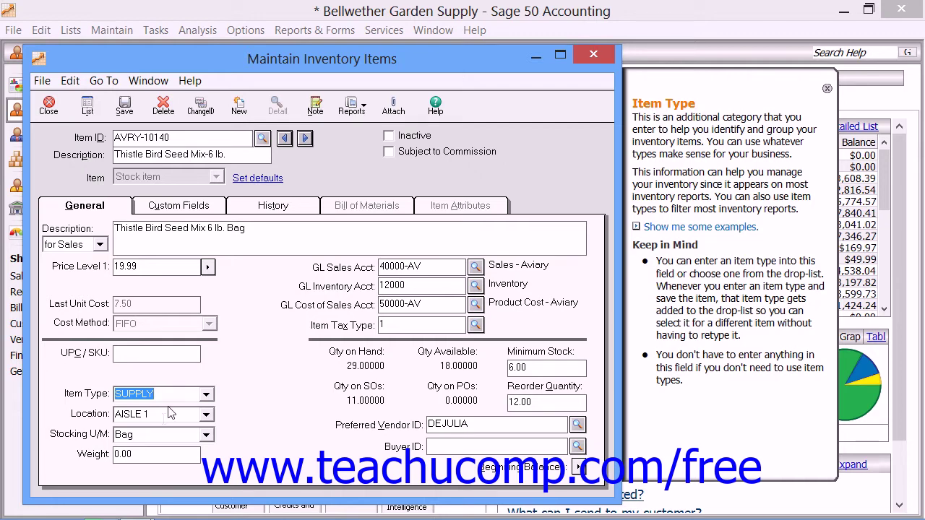
pyautogui.click(163, 416)
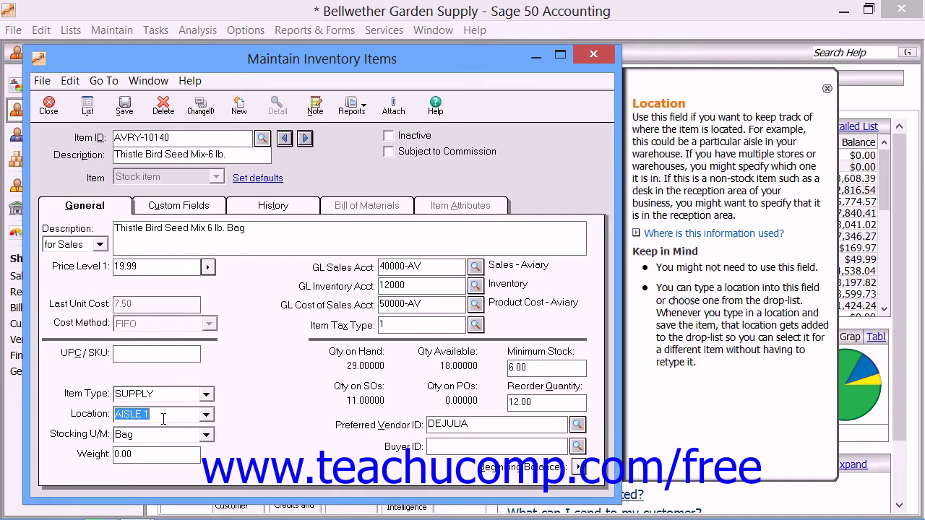
pyautogui.click(157, 435)
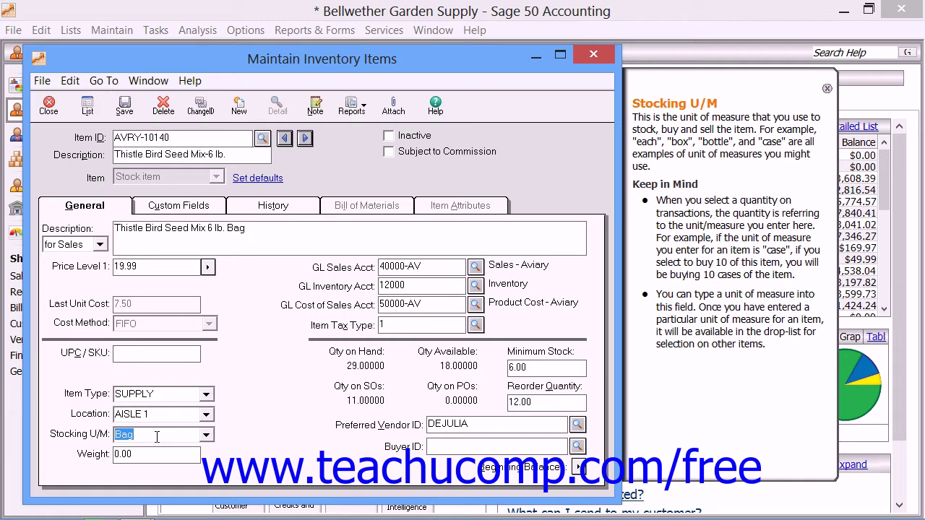
pyautogui.click(152, 454)
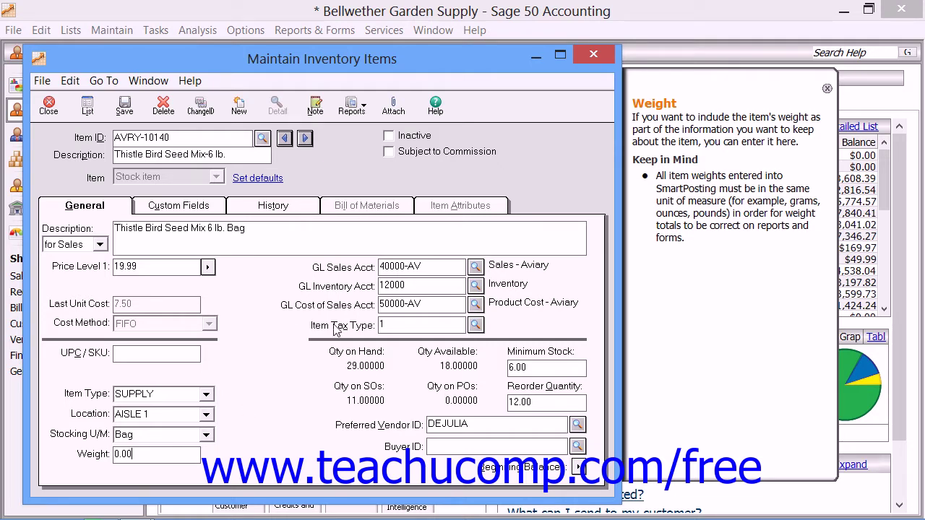
# Examine the item's GL sales, inventory and cost of sales accounts and its item tax type
pyautogui.click(443, 266)
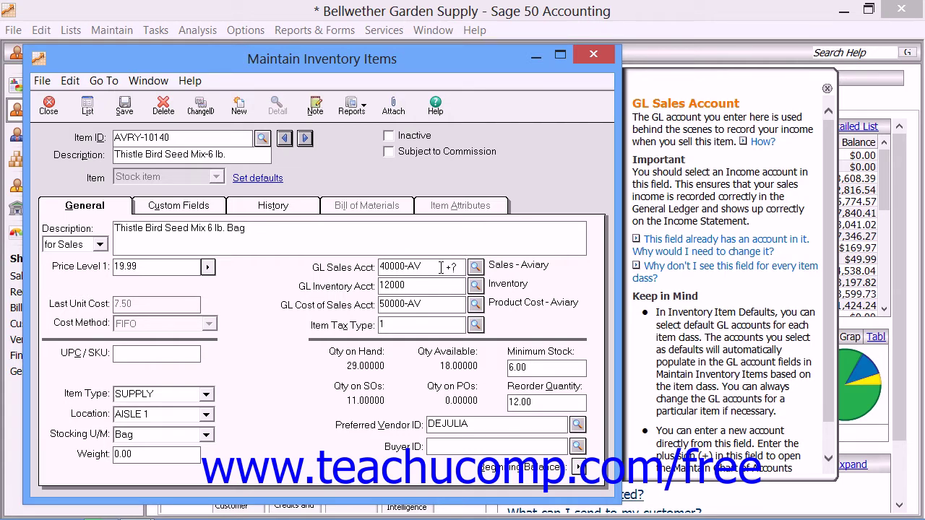
pyautogui.click(455, 285)
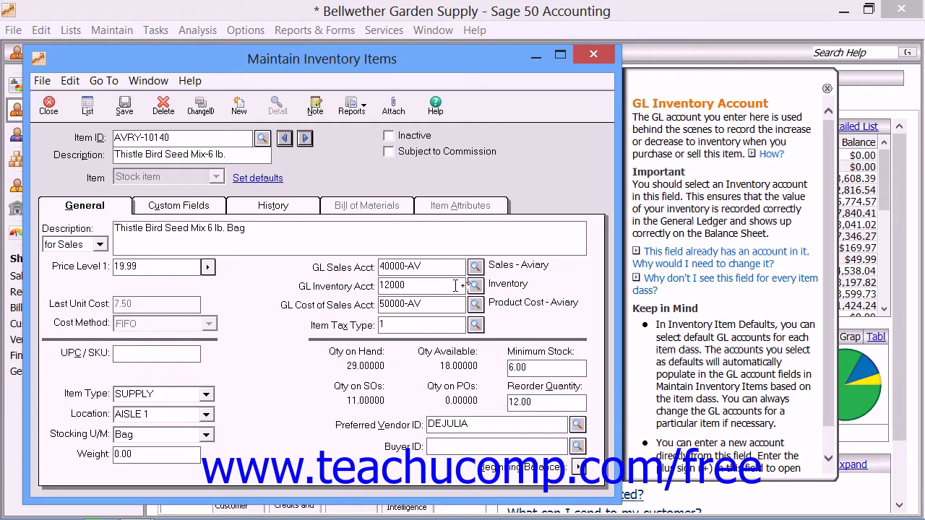
pyautogui.click(450, 310)
pyautogui.click(450, 309)
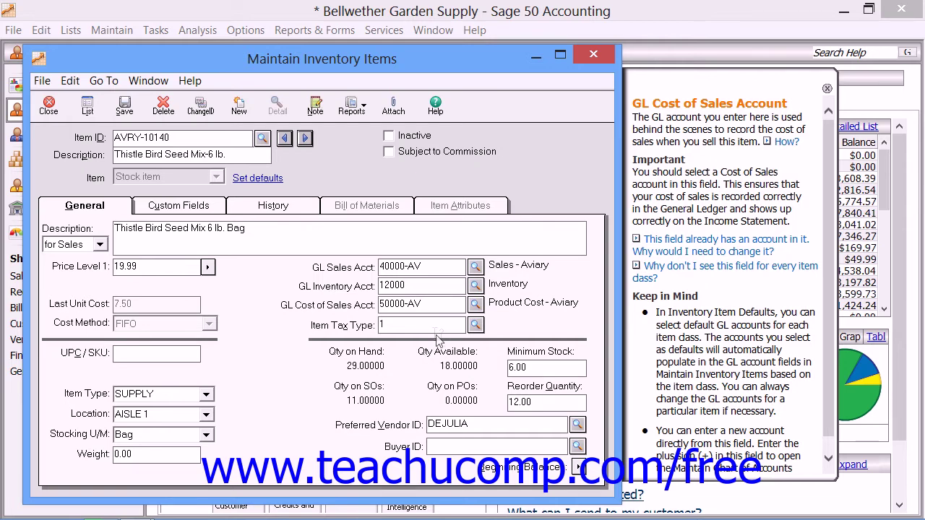
pyautogui.click(432, 327)
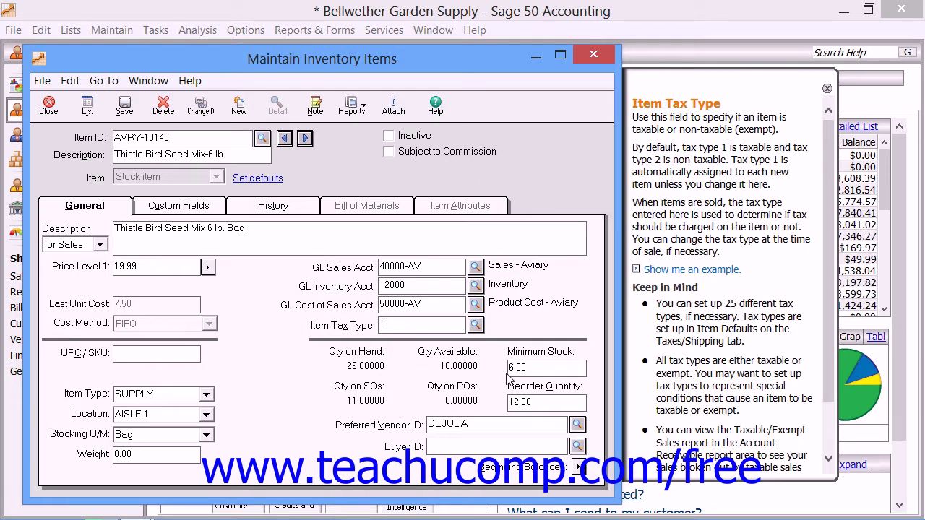
# Examine the minimum stock, reorder quantity, preferred vendor and buyer fields, and view the inventory beginning balances before closing them
pyautogui.click(536, 363)
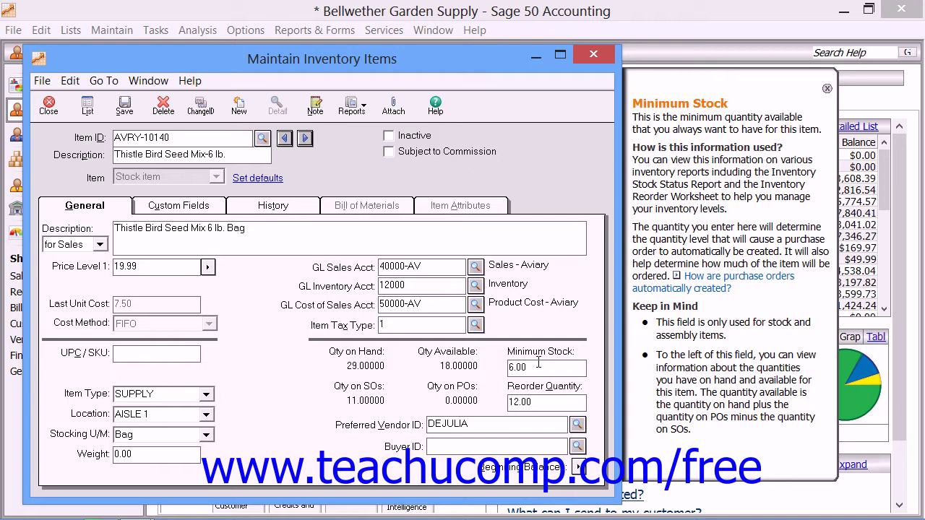
pyautogui.click(544, 405)
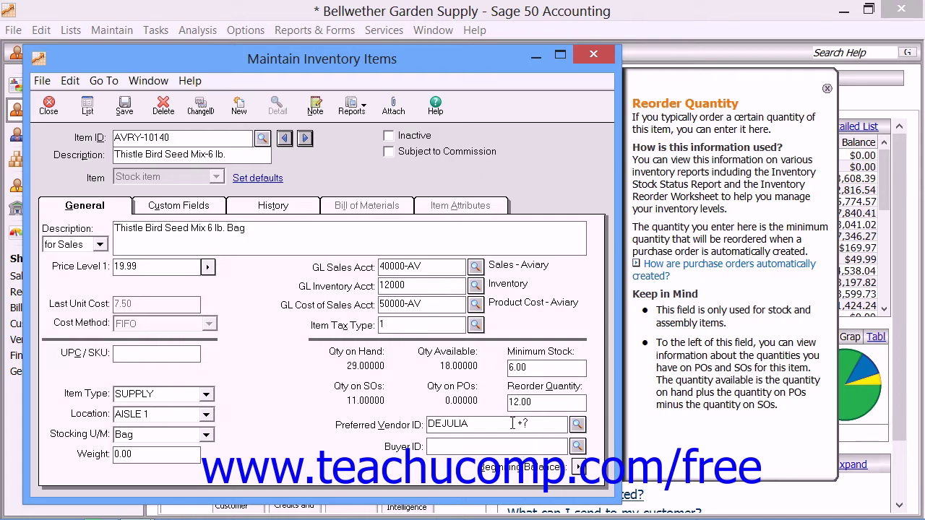
pyautogui.click(512, 423)
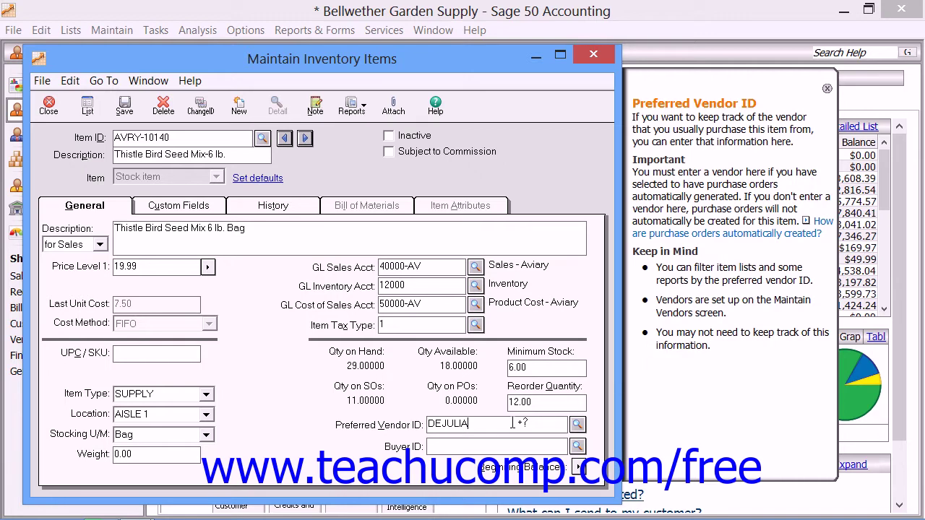
pyautogui.click(499, 448)
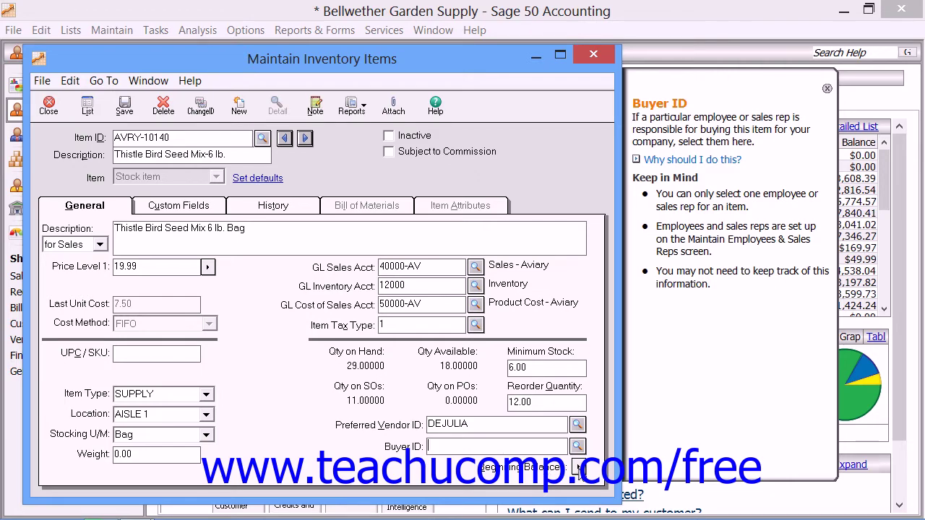
pyautogui.click(579, 468)
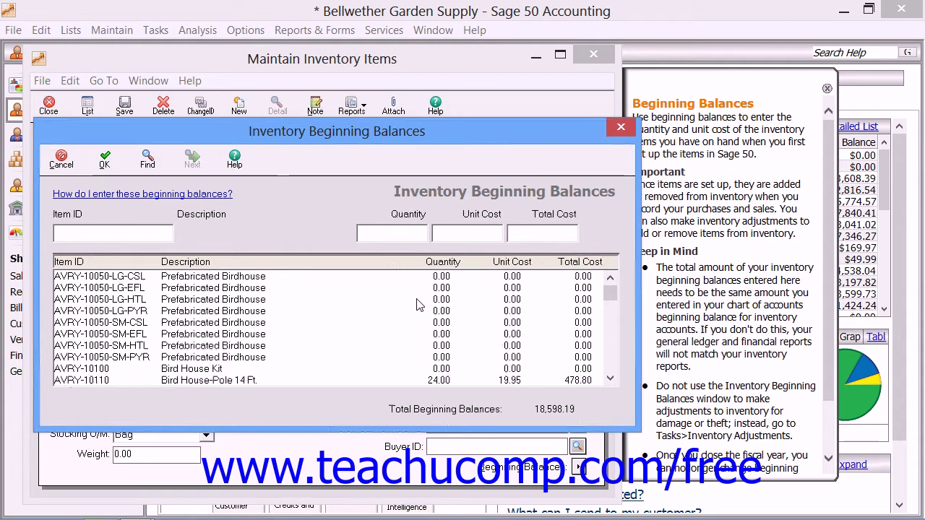
pyautogui.click(622, 129)
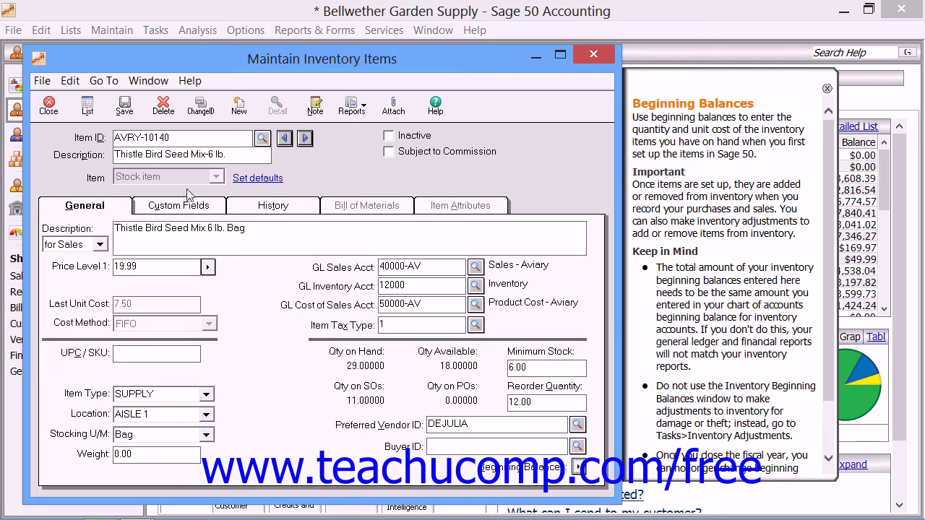
# Review the bird seed item's custom fields and its sales and purchase history
pyautogui.click(181, 209)
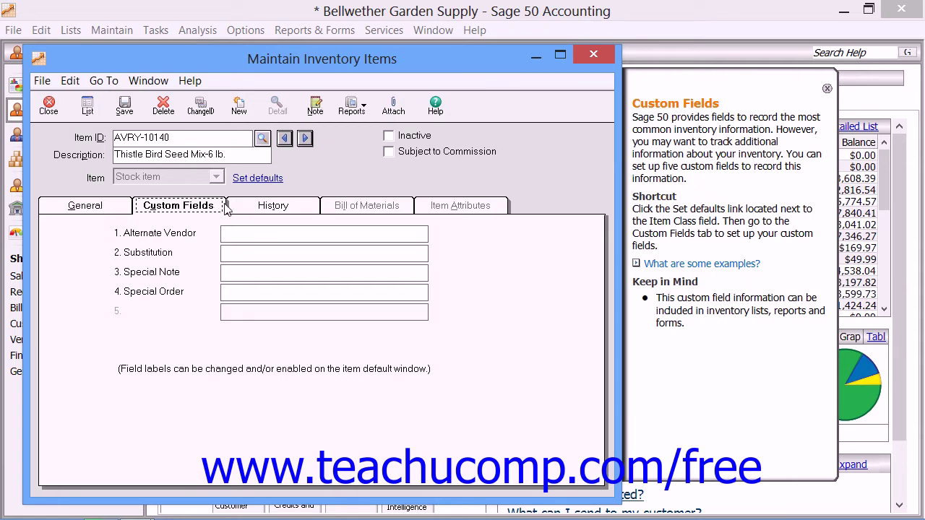
pyautogui.click(254, 207)
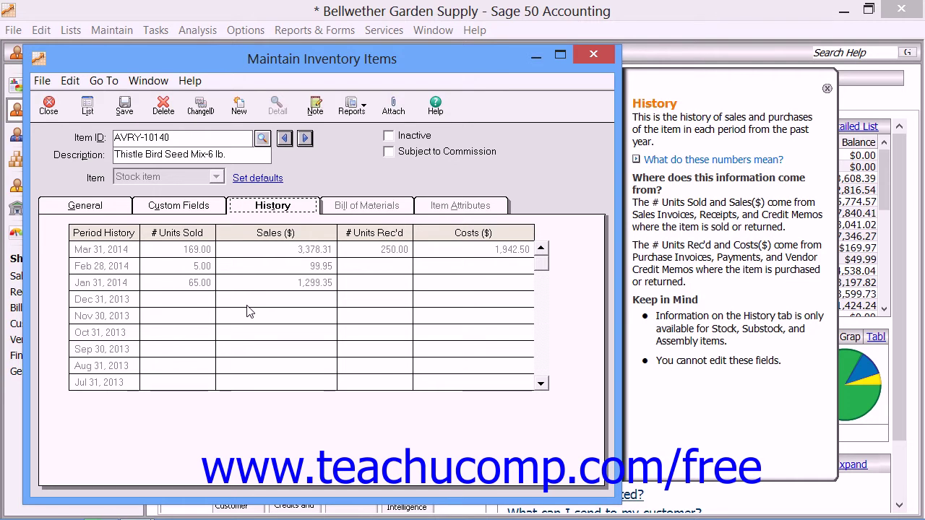
pyautogui.click(359, 203)
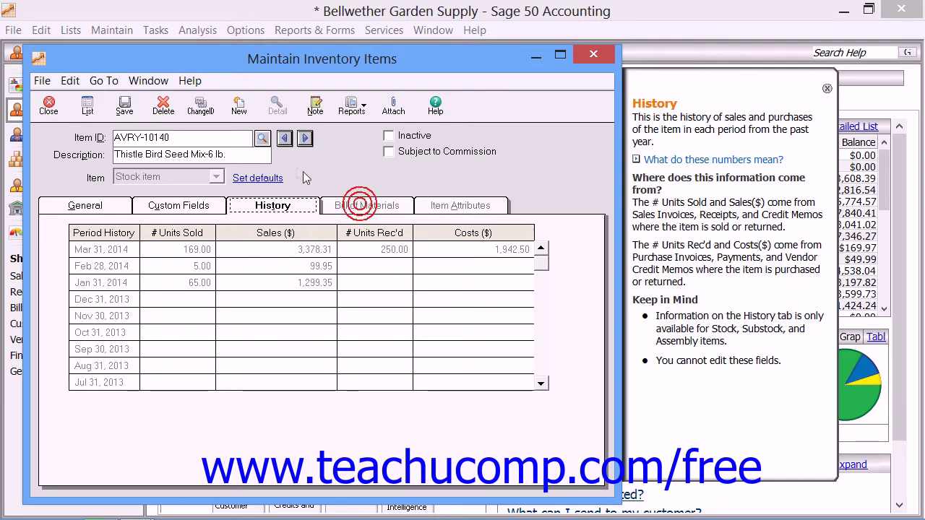
# Load the assembly item AVRY-10100, Bird House Kit, and display its bill of materials
pyautogui.click(263, 137)
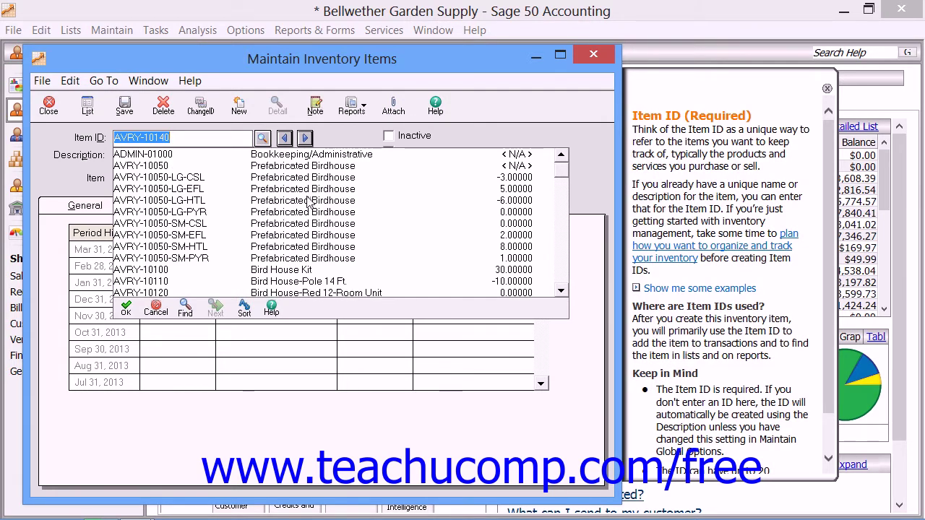
pyautogui.doubleClick(302, 270)
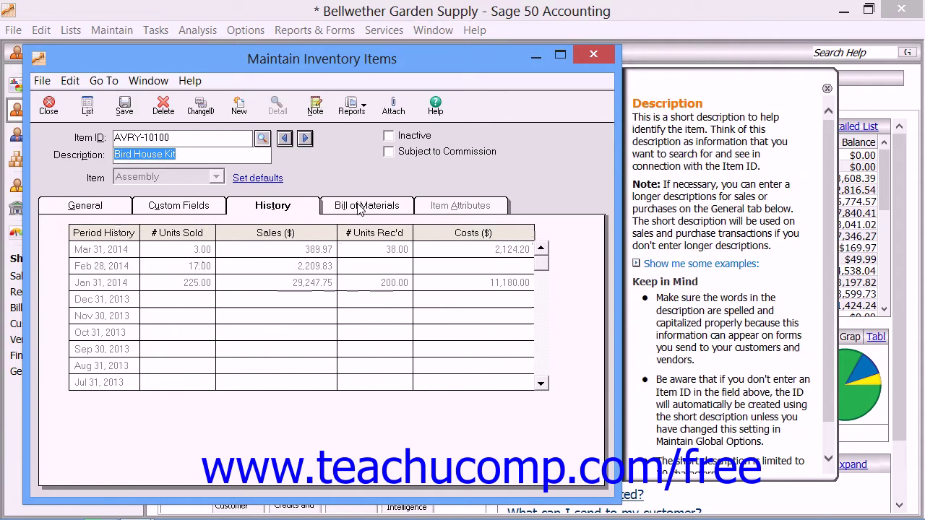
pyautogui.click(360, 206)
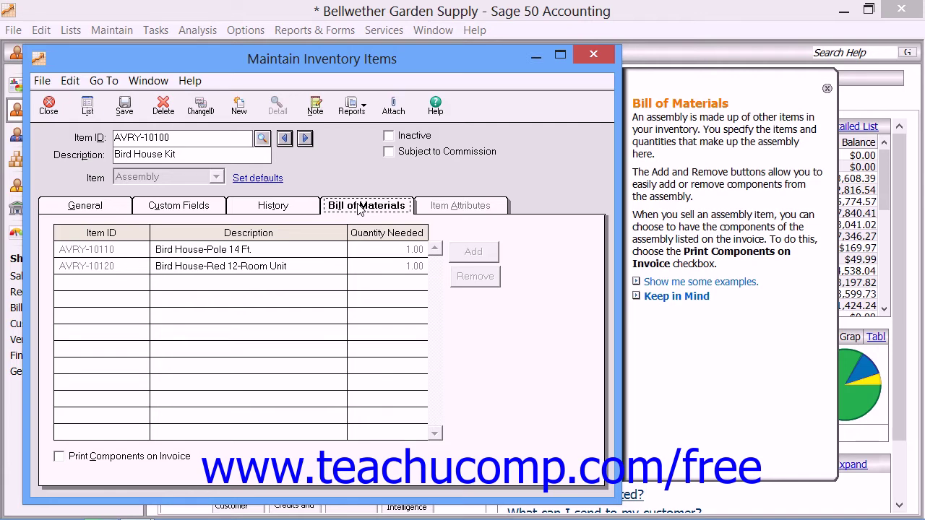
# Try the Print Components on Invoice option for the Bird House Kit and leave it off
pyautogui.click(187, 460)
pyautogui.click(187, 461)
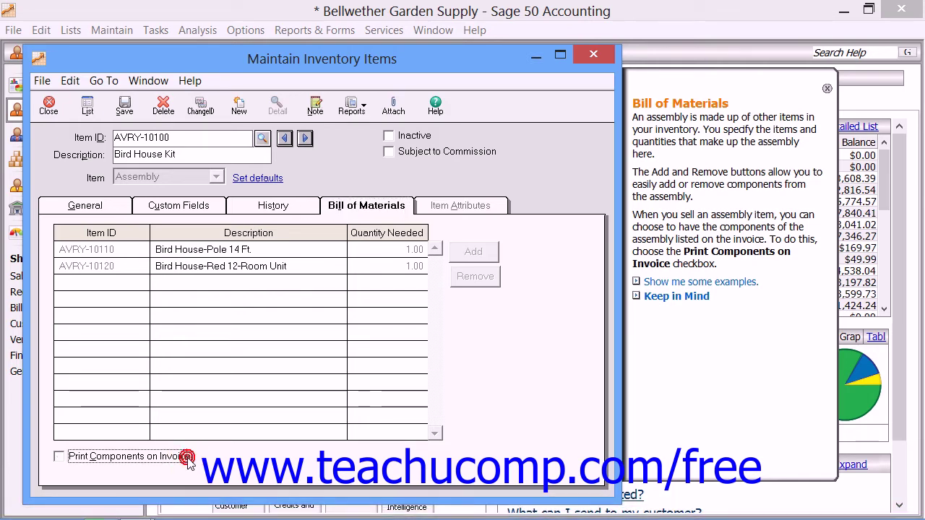
# Examine the item ID, description and quantity needed of the first component in the Bird House Kit's bill of materials
pyautogui.click(115, 250)
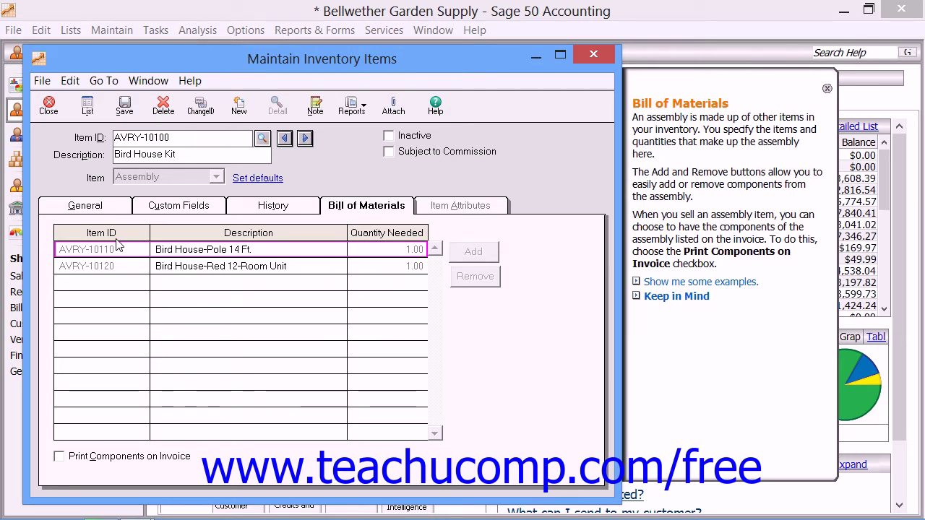
pyautogui.click(224, 247)
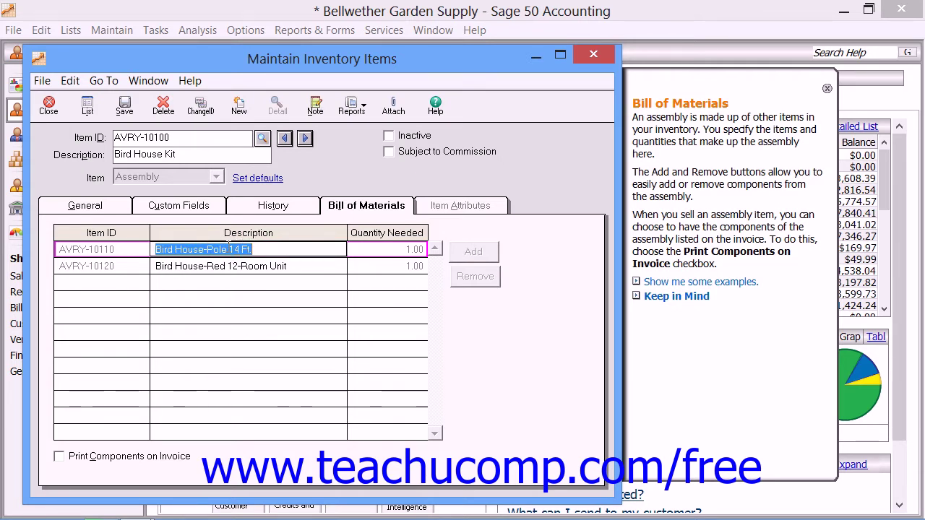
pyautogui.click(396, 251)
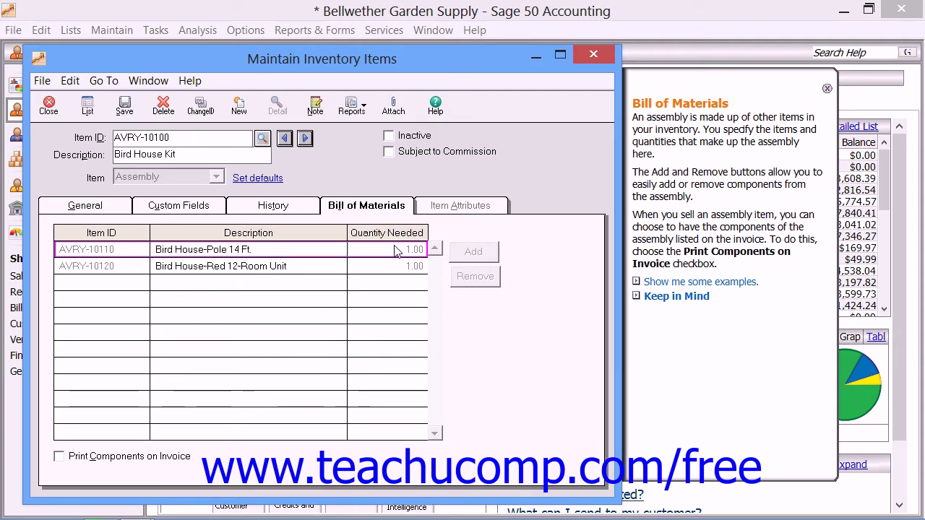
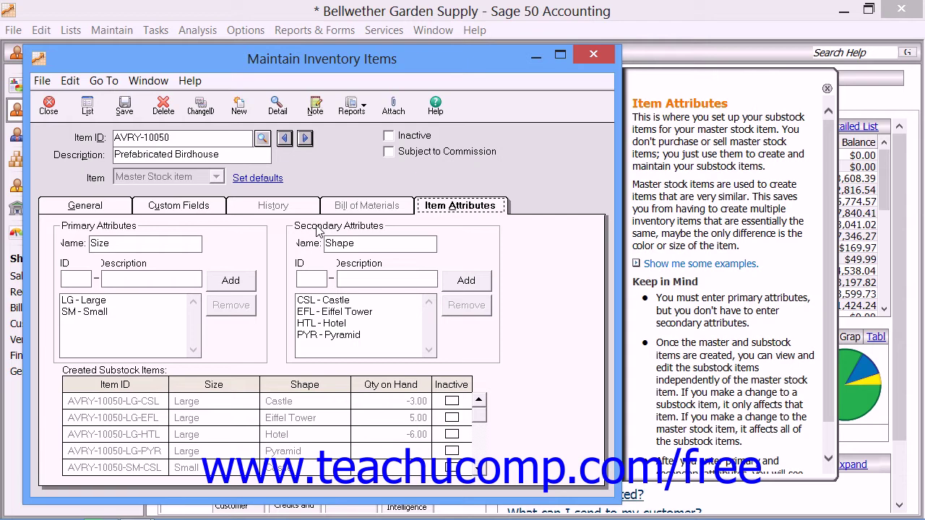
# Review the Prefabricated Birdhouse's primary attribute name, ID and description fields, and its list of sizes
pyautogui.click(156, 248)
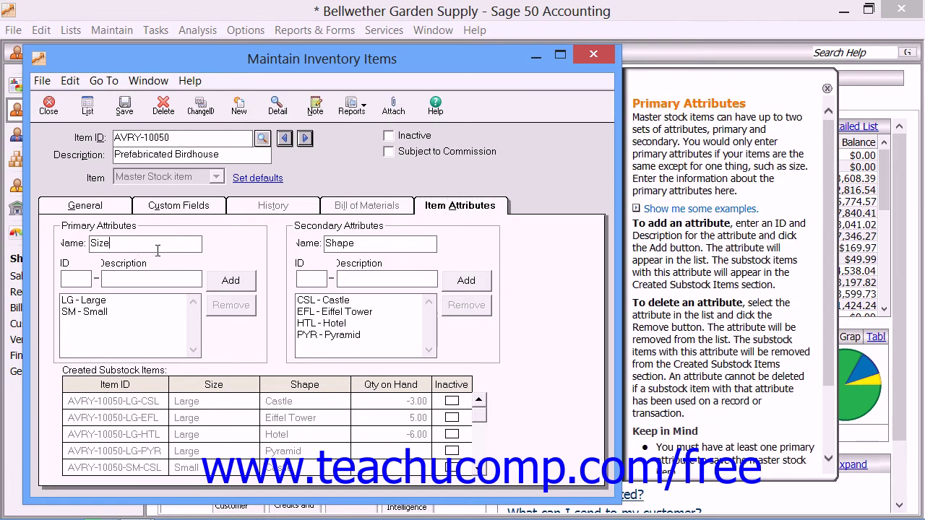
pyautogui.click(114, 303)
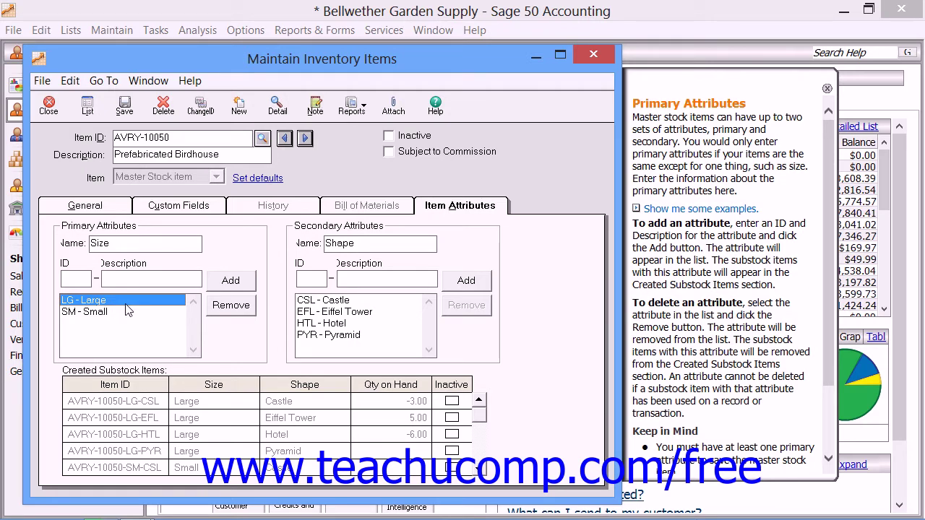
pyautogui.click(330, 325)
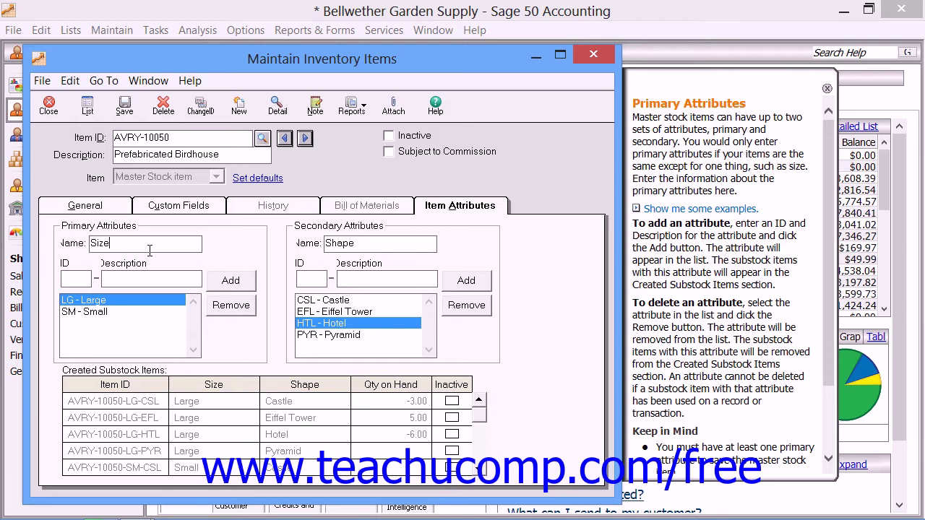
pyautogui.click(82, 279)
pyautogui.click(144, 277)
pyautogui.click(108, 312)
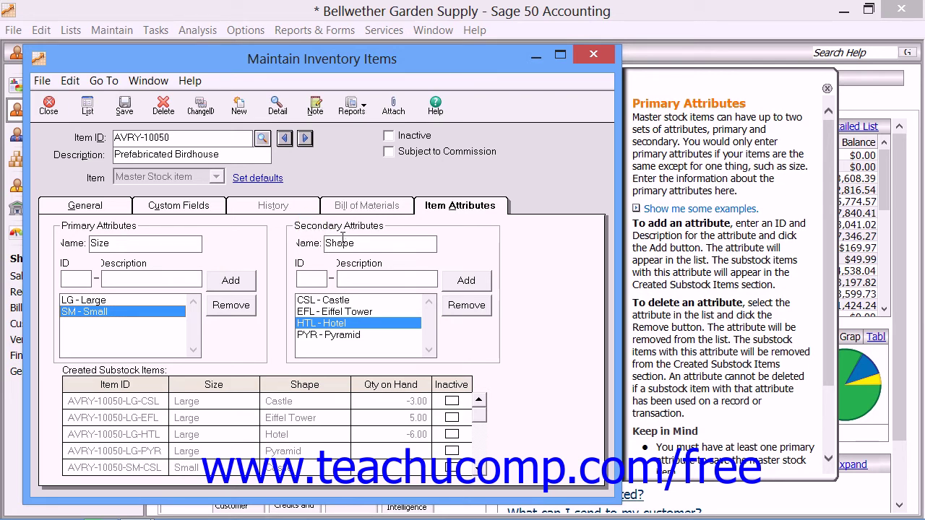
# Review the Prefabricated Birdhouse's secondary attribute name, ID and description fields, and its list of shapes
pyautogui.click(364, 243)
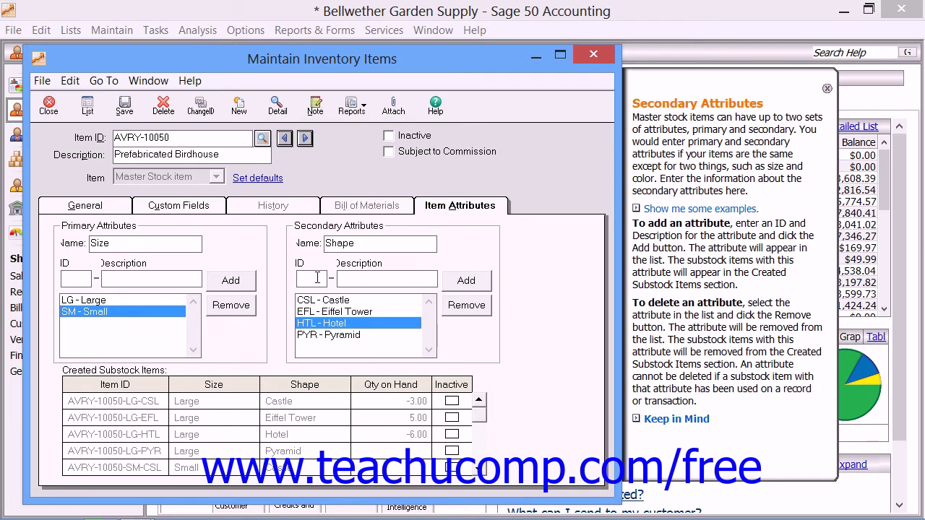
pyautogui.click(317, 278)
pyautogui.click(351, 278)
pyautogui.click(361, 337)
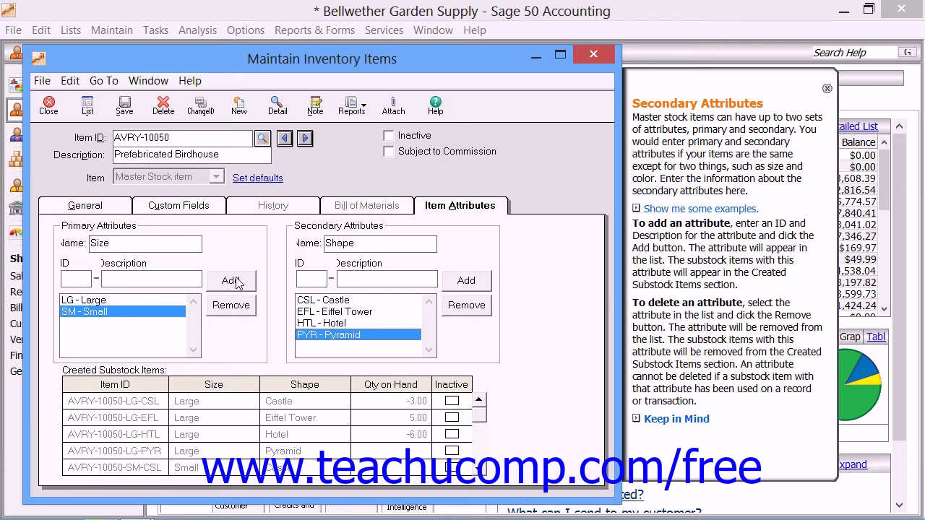
# Examine the created substock items and try the Inactive option on AVRY-10050-LG-PYR, leaving it cleared
pyautogui.click(144, 420)
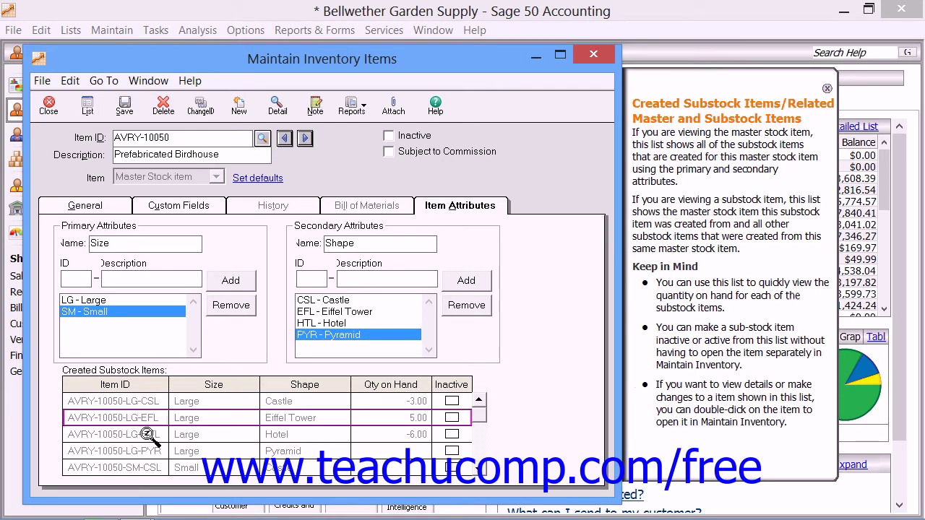
pyautogui.click(156, 449)
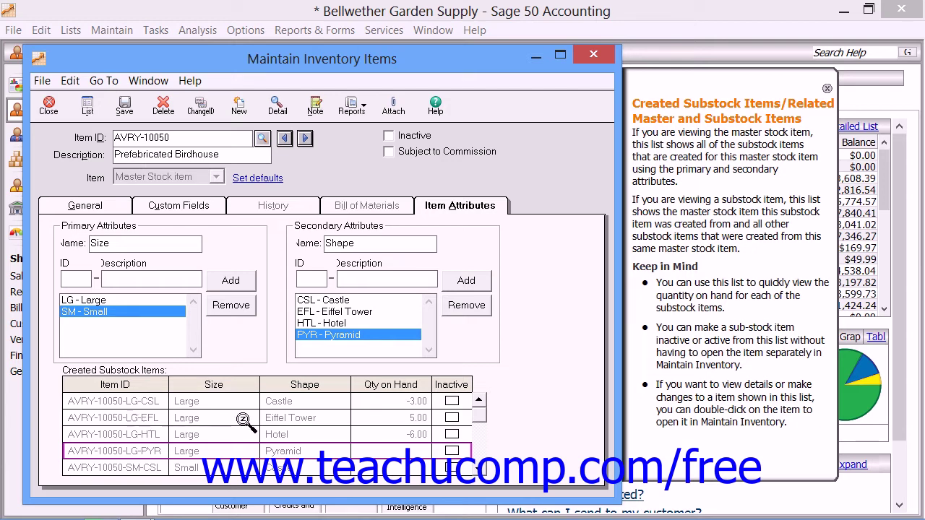
pyautogui.click(452, 451)
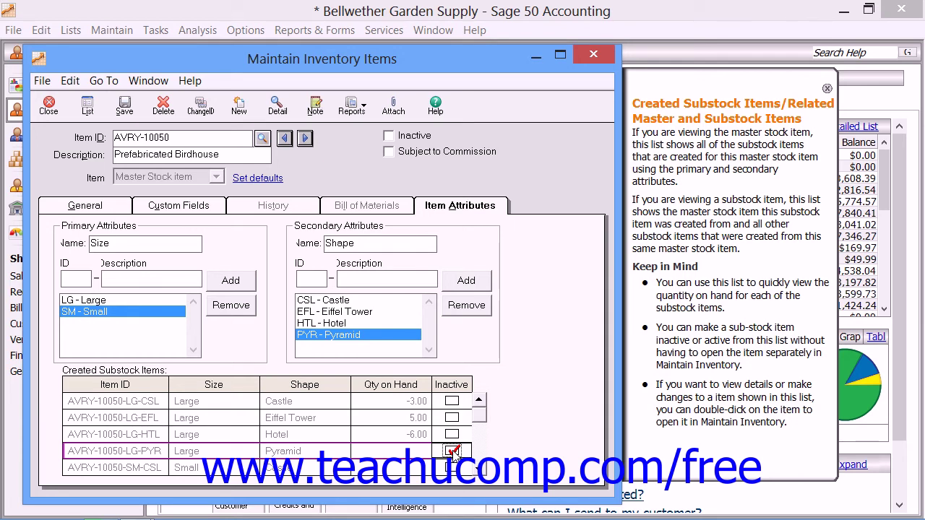
pyautogui.click(451, 451)
# Look up and load the stock item AVRY-10140, Thistle Bird Seed Mix-6 lb
pyautogui.click(252, 138)
pyautogui.click(262, 138)
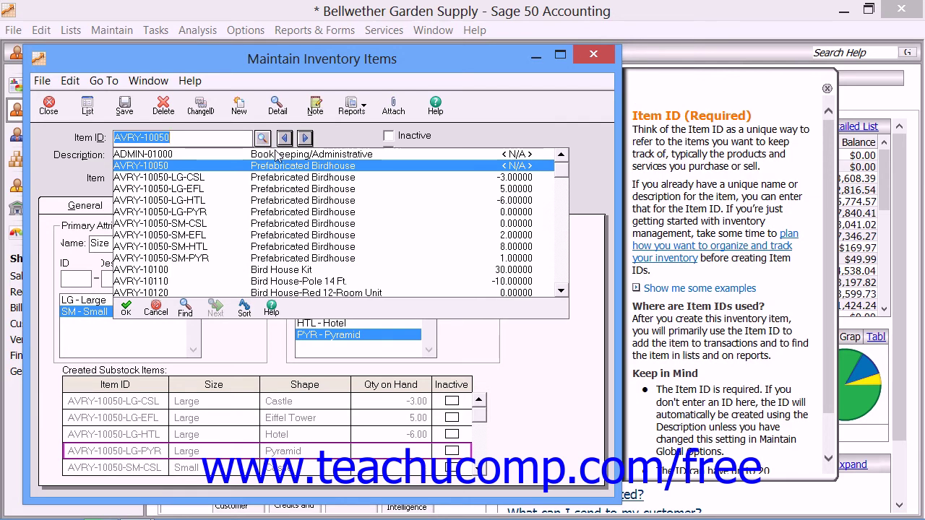
pyautogui.scroll(-2, 311, 273)
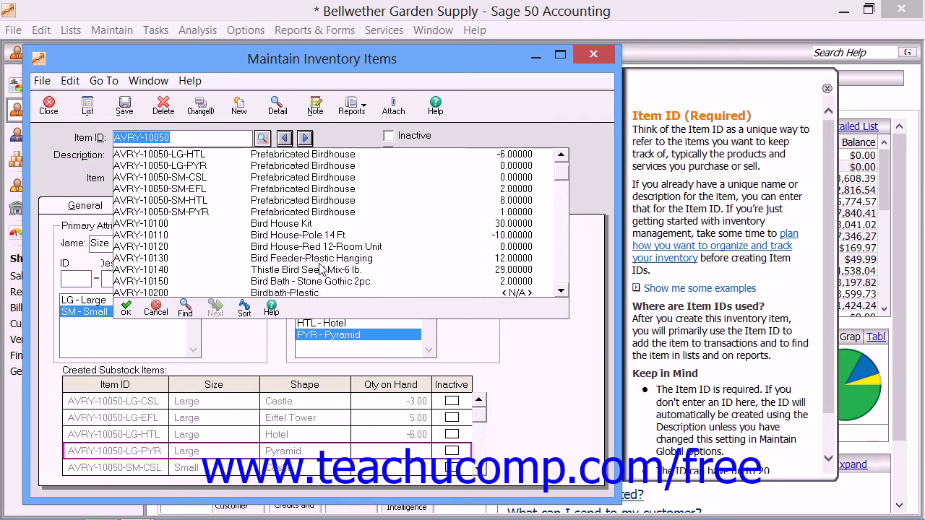
pyautogui.click(320, 272)
pyautogui.doubleClick(322, 272)
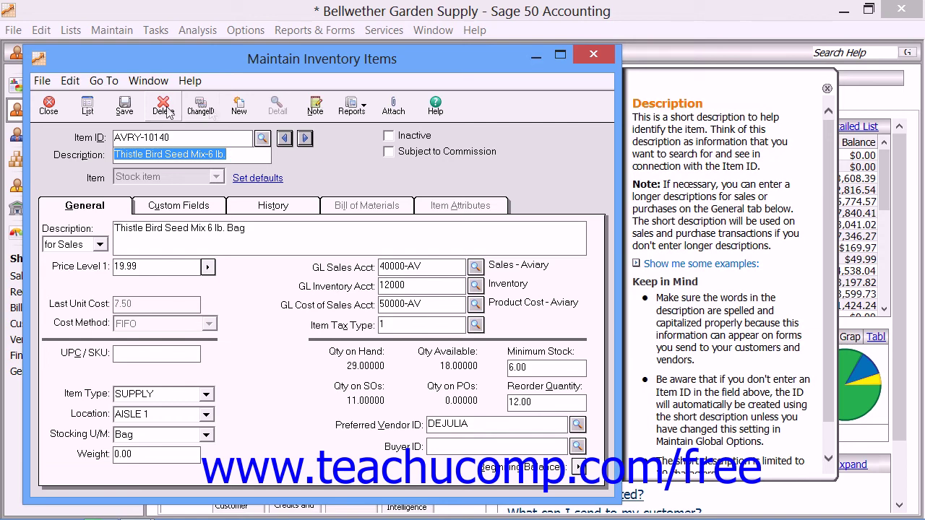
# Try marking the bird seed item as Inactive, clear the option again and close the inventory item window
pyautogui.click(388, 137)
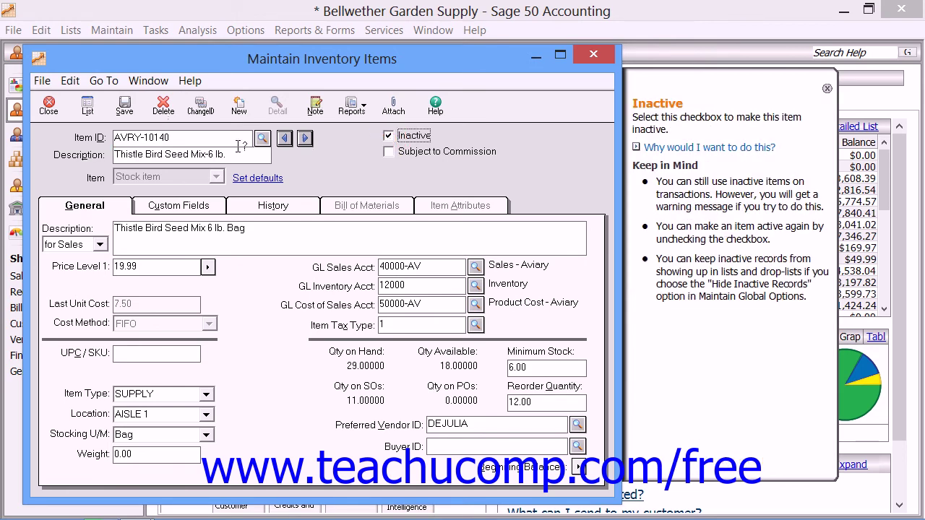
pyautogui.click(126, 108)
pyautogui.click(389, 136)
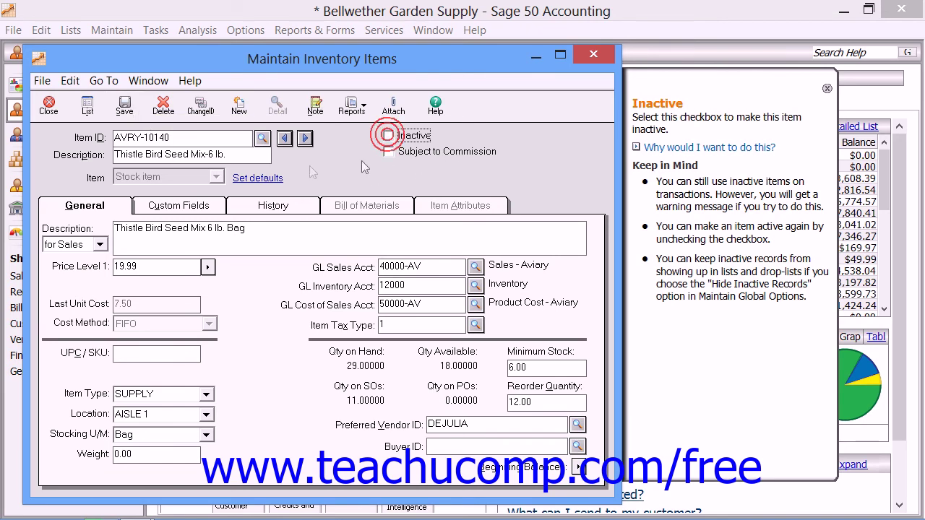
pyautogui.click(48, 108)
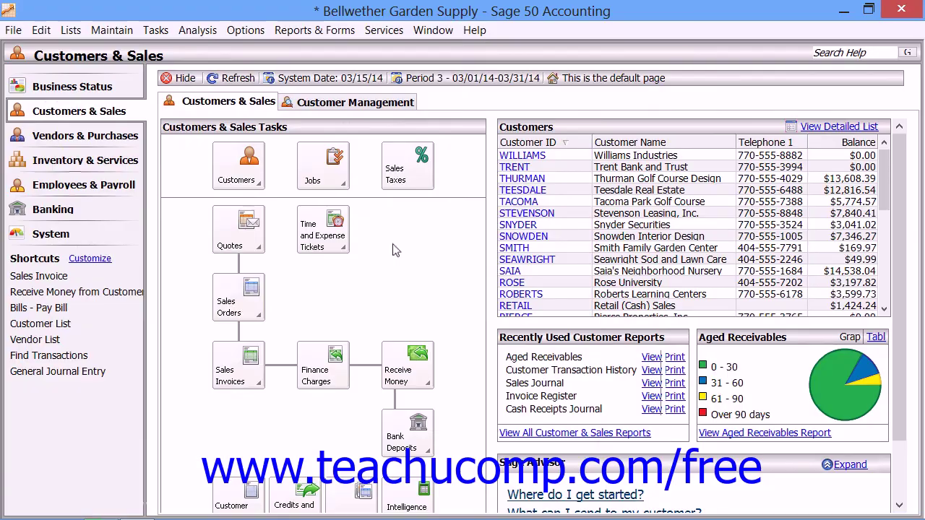